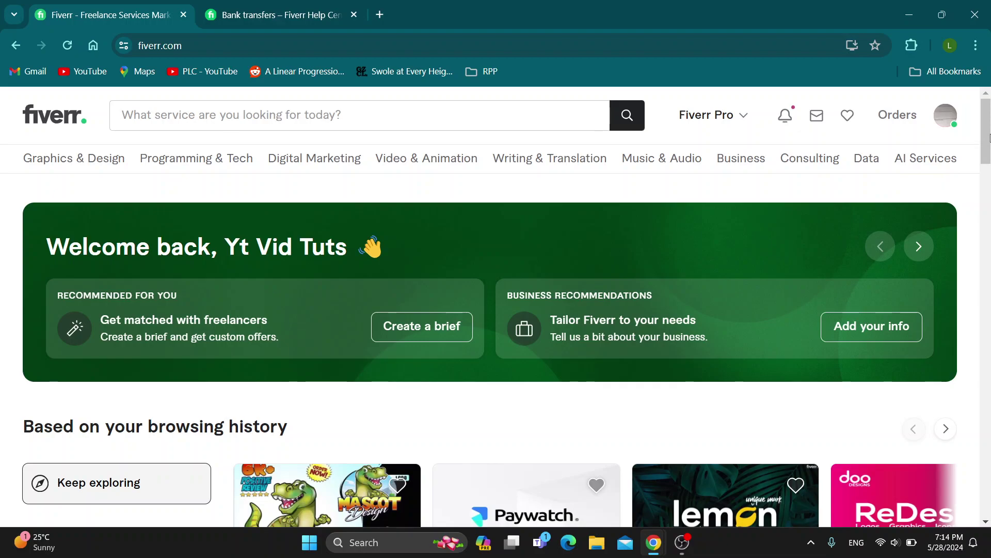
pyautogui.scroll(-3, 989, 138)
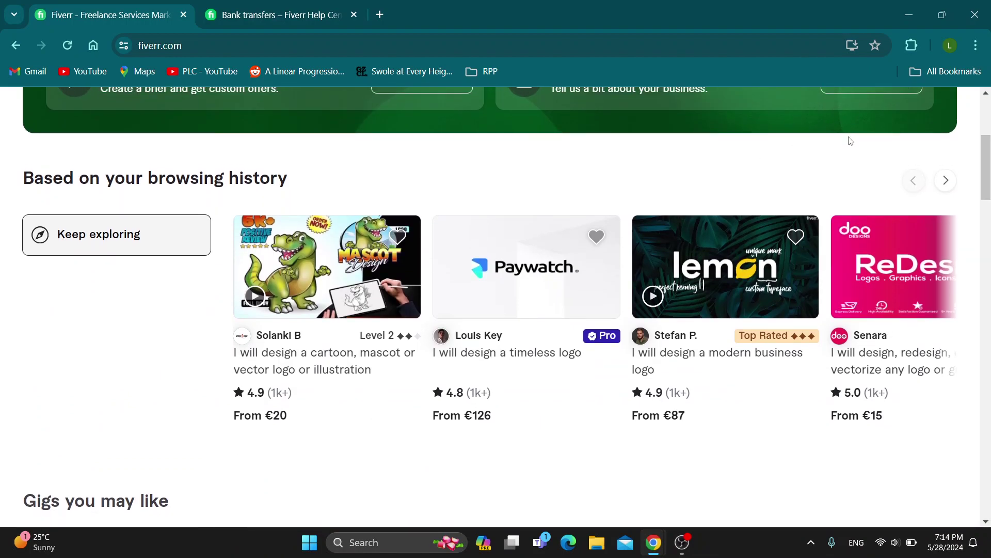
pyautogui.scroll(3, 989, 151)
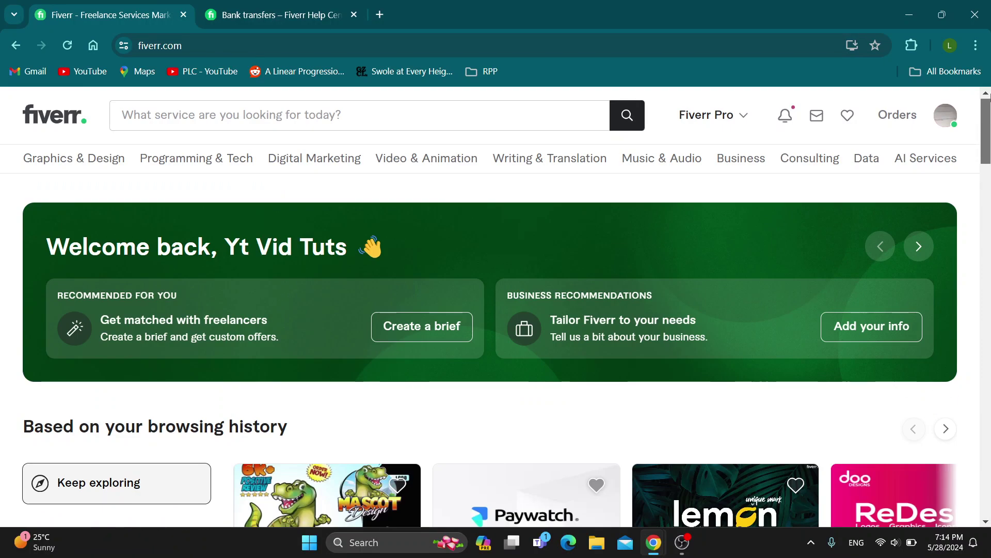
# Step: Become a Seller from the avatar menu and finish onboarding through the Account Security step
pyautogui.click(952, 126)
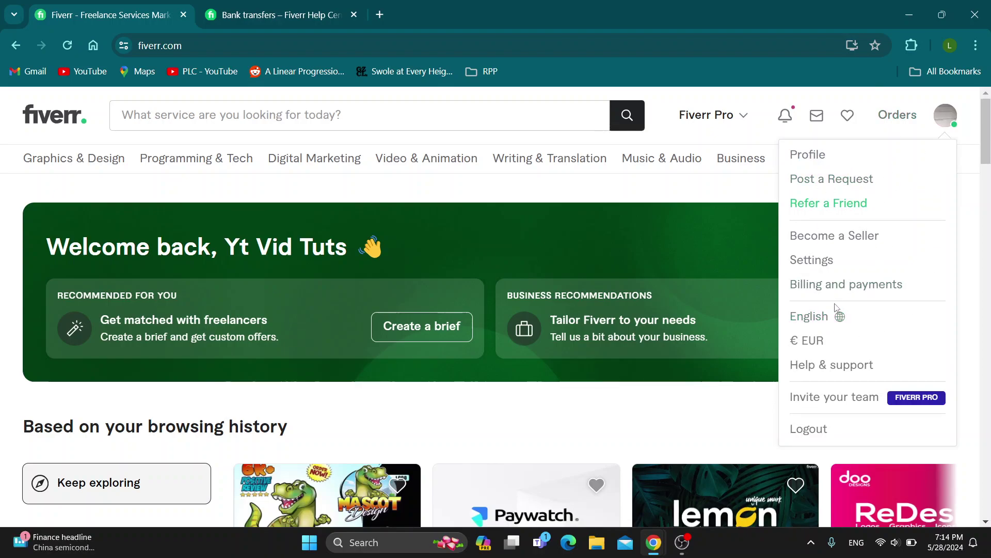
pyautogui.click(859, 243)
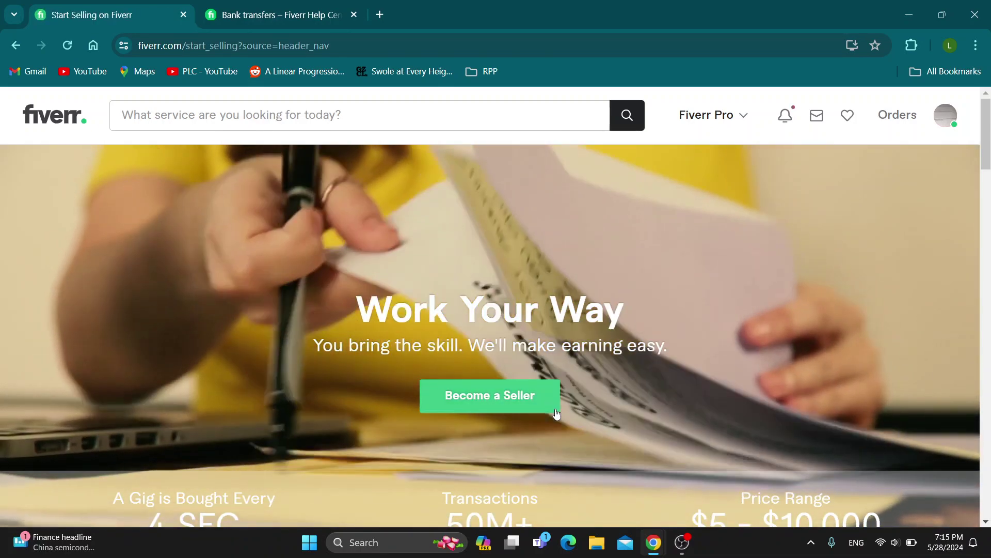
pyautogui.click(555, 411)
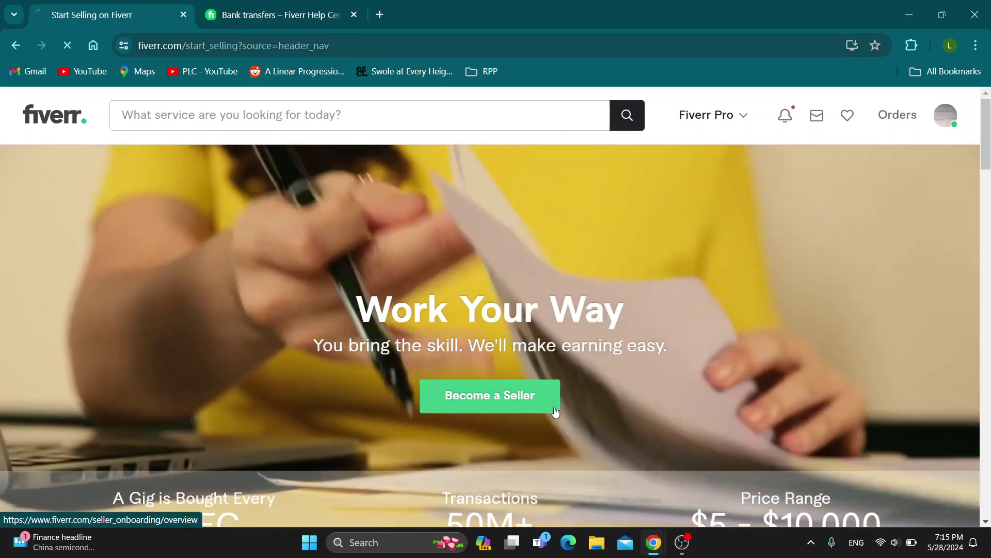
pyautogui.scroll(-1, 283, 307)
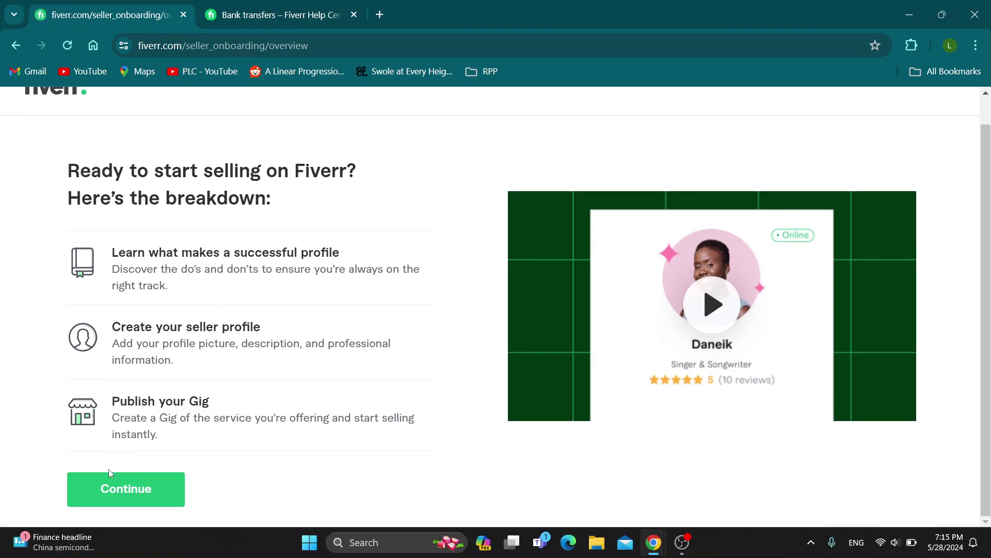
pyautogui.click(124, 502)
pyautogui.click(458, 500)
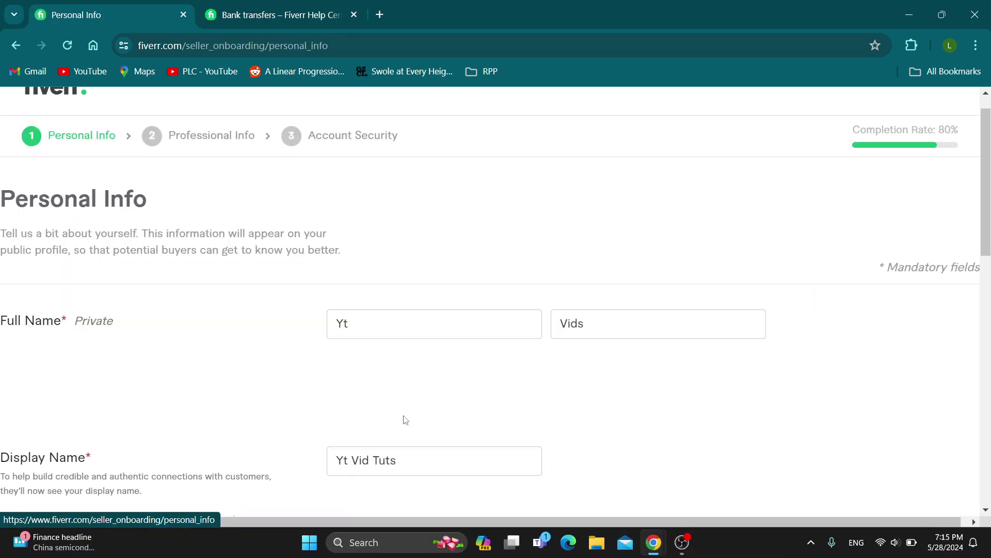
pyautogui.click(364, 133)
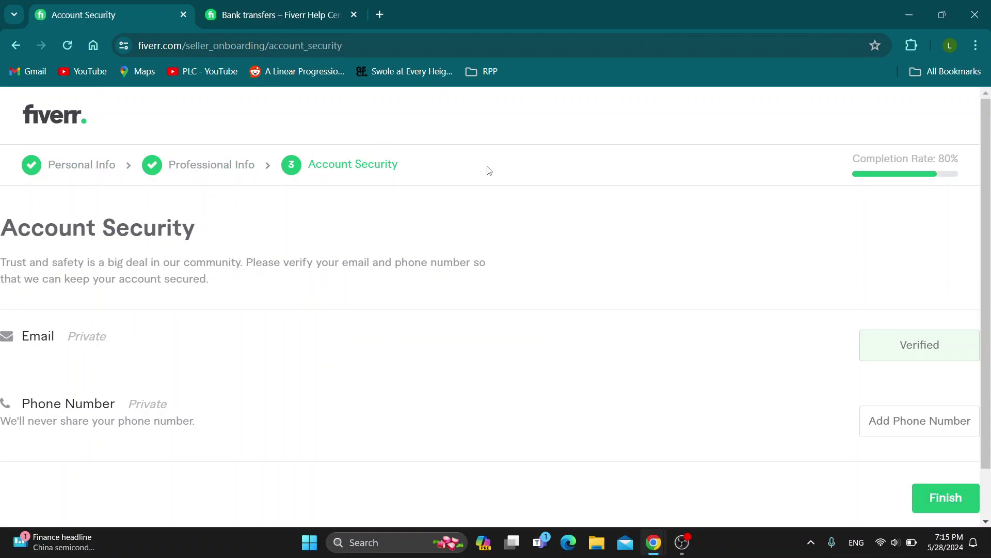
pyautogui.click(939, 503)
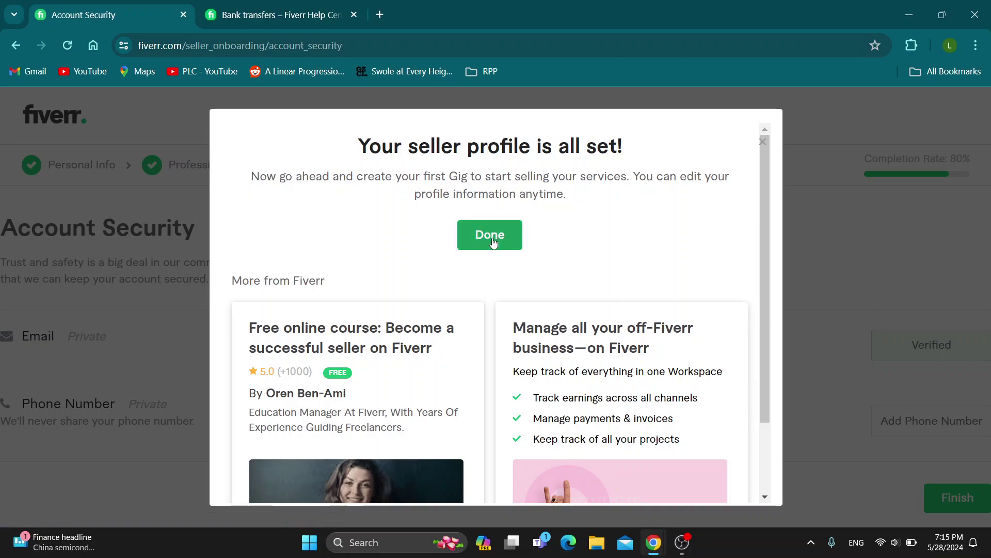
# Step: Dismiss the all-set notice, review the Bank transfers help article, and end on the new gig overview
pyautogui.click(494, 243)
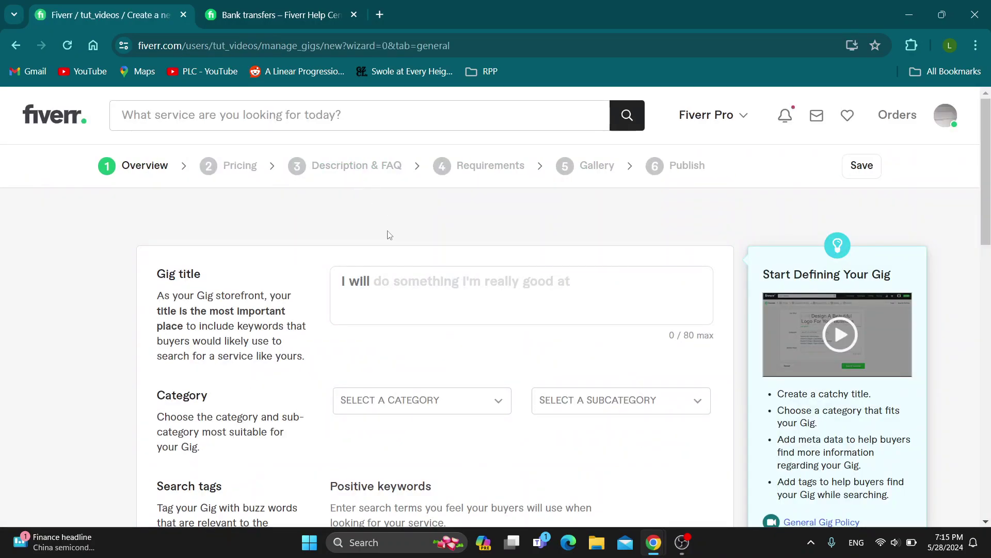
pyautogui.click(276, 17)
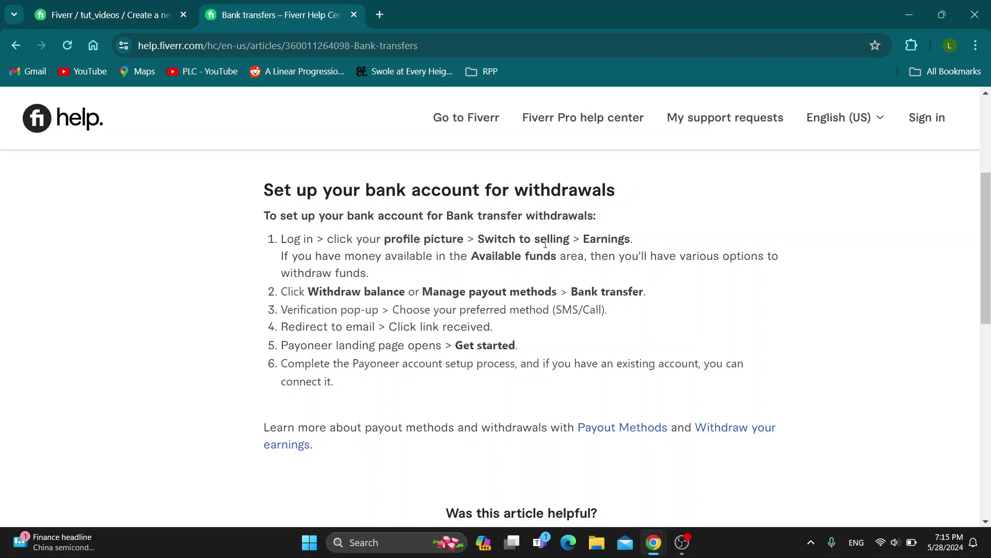
pyautogui.click(170, 6)
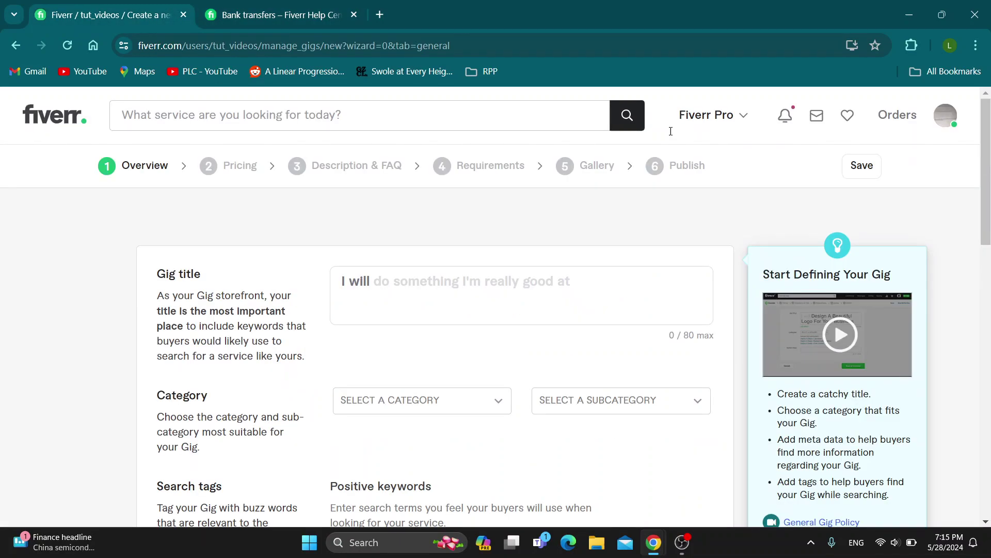
pyautogui.click(271, 6)
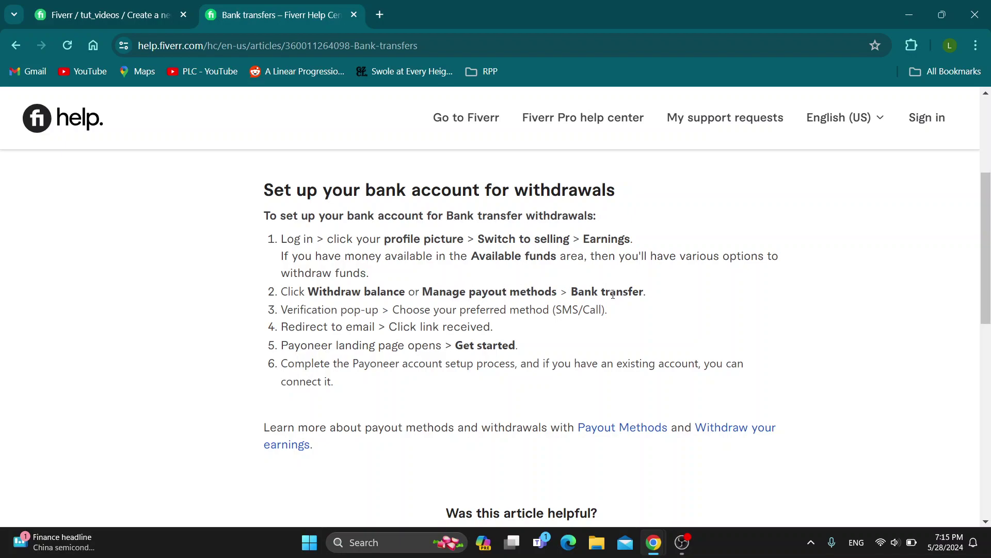
pyautogui.click(171, 5)
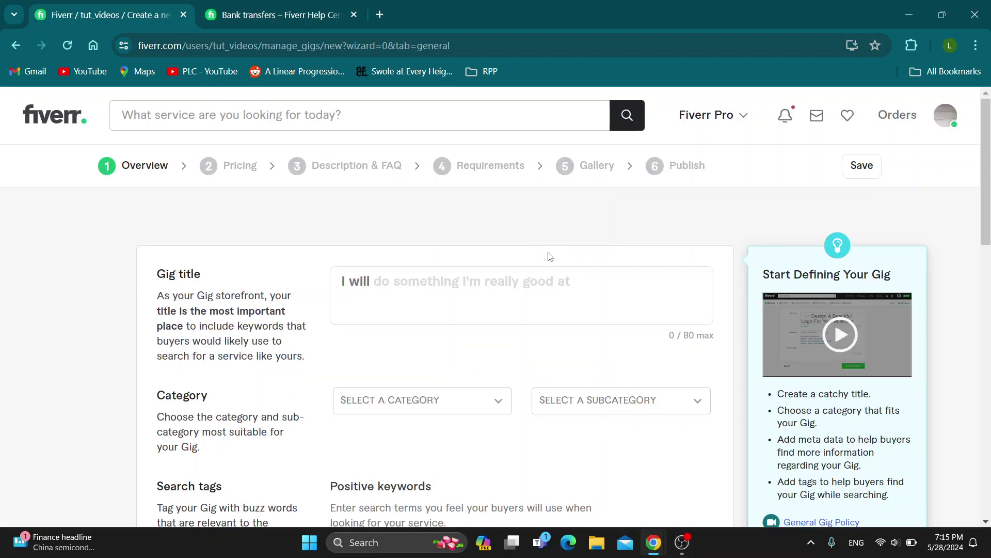
# Step: Go back to the Fiverr home page using the Fiverr logo
pyautogui.click(70, 122)
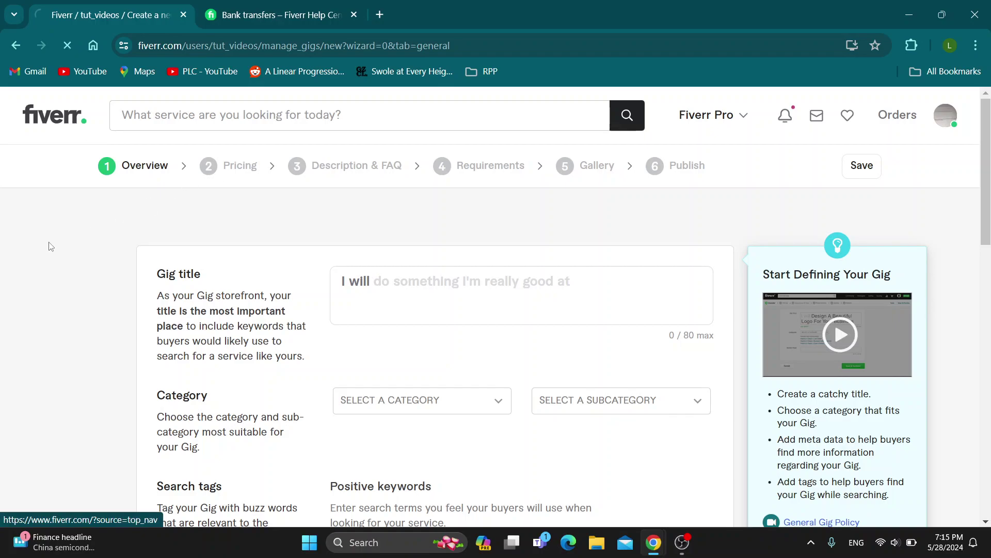